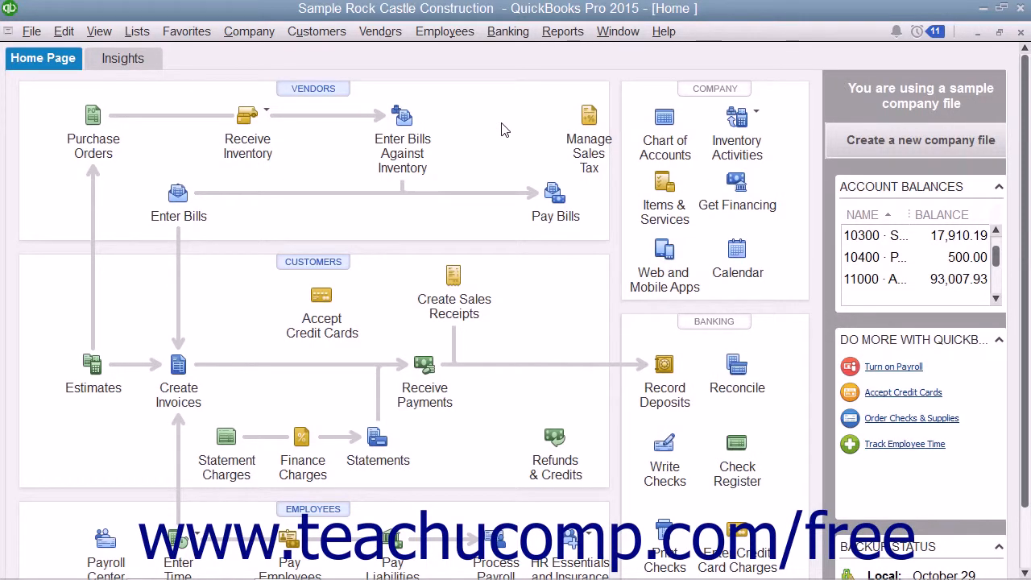
Open the Vendor Center and look through the list of active vendors
click(379, 32)
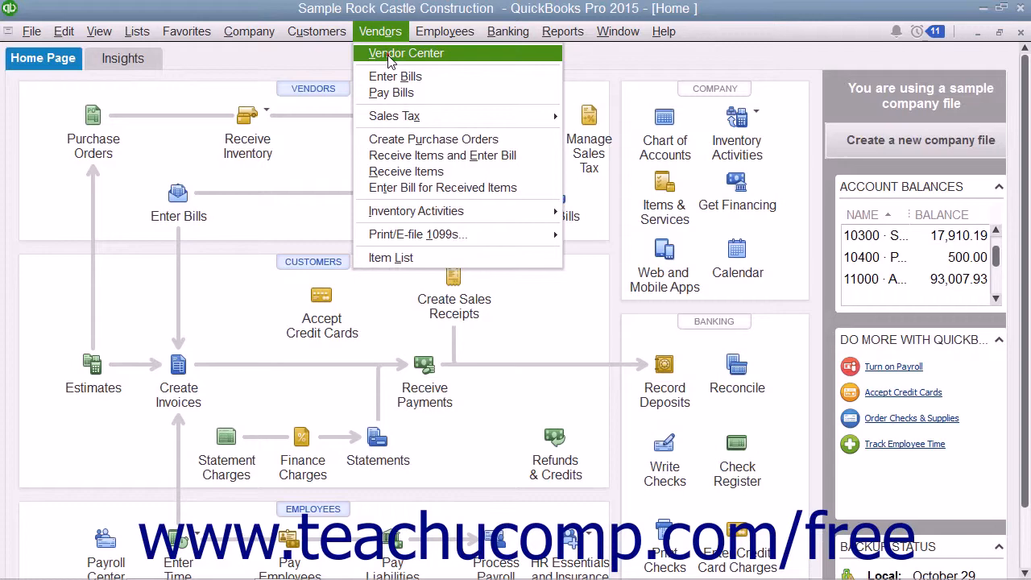
click(390, 54)
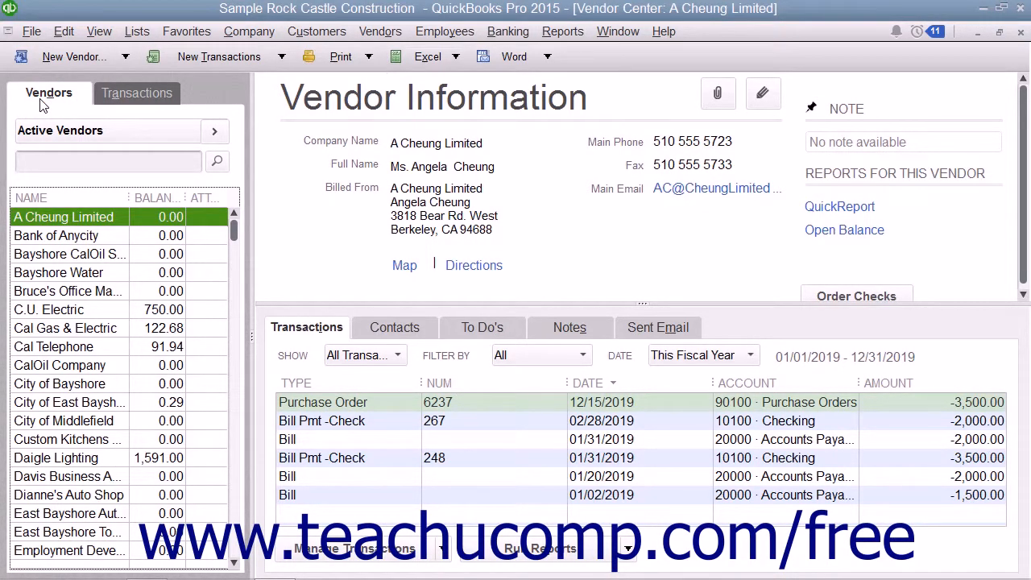
scroll(63, 286, down, 3)
scroll(63, 286, down, 6)
scroll(63, 285, up, 4)
scroll(63, 286, up, 5)
Start a new vendor record named Phone Co., leaving the opening balance blank
click(101, 69)
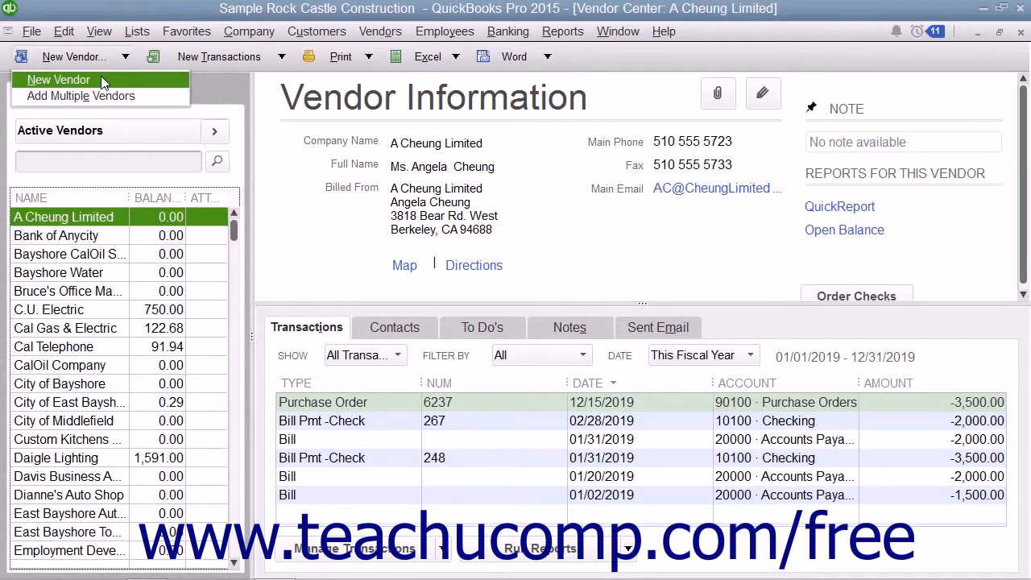
click(101, 79)
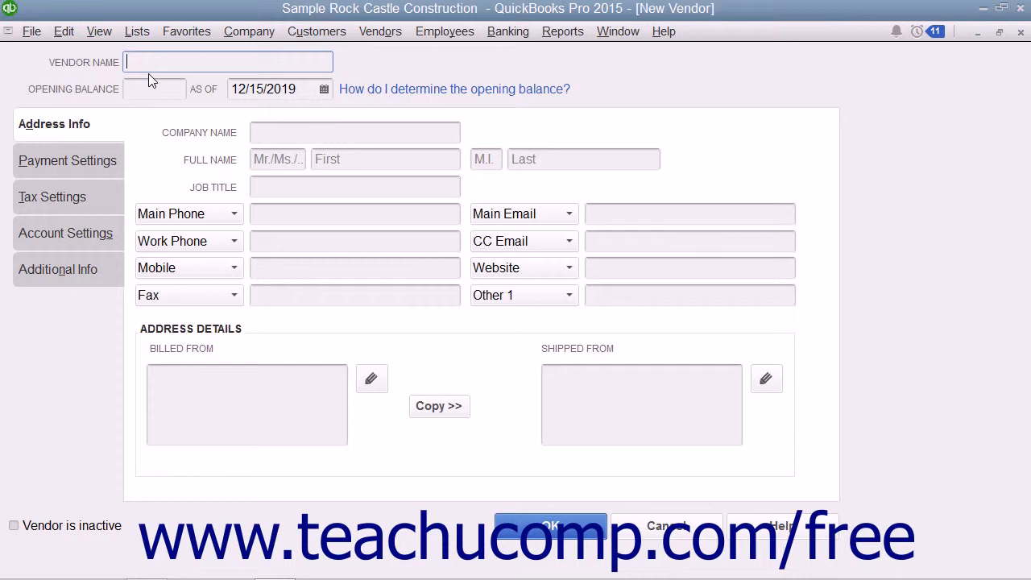
text(Phone Co.)
key(Tab)
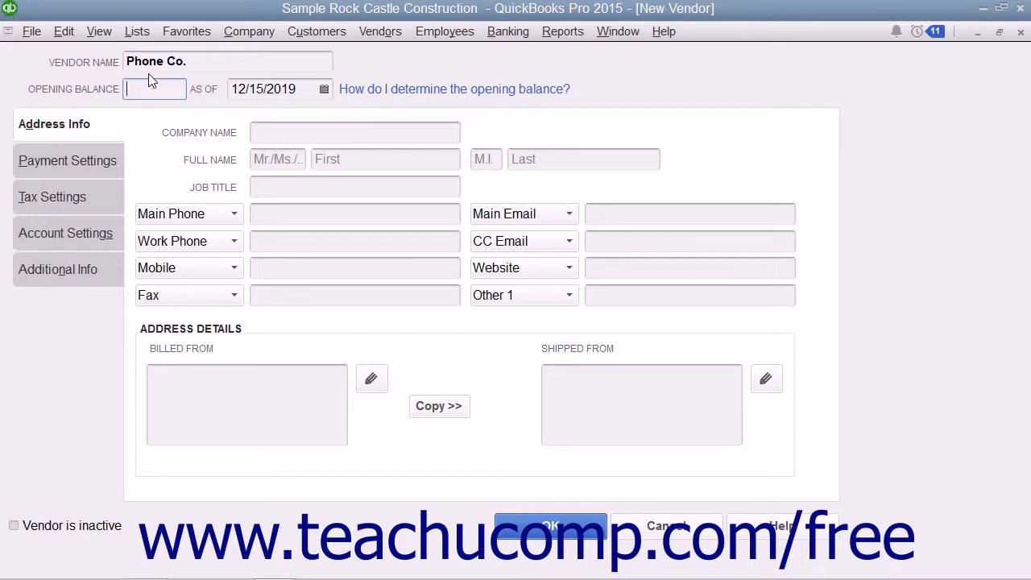
key(Tab)
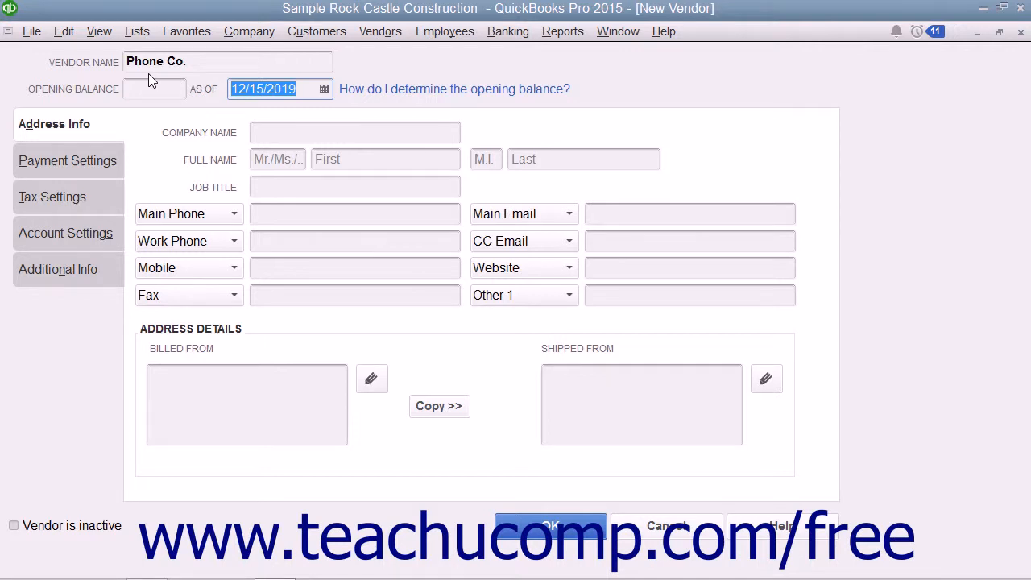
Enter Phone Co. as the company name in the address information, leaving the contact's name fields blank
click(93, 125)
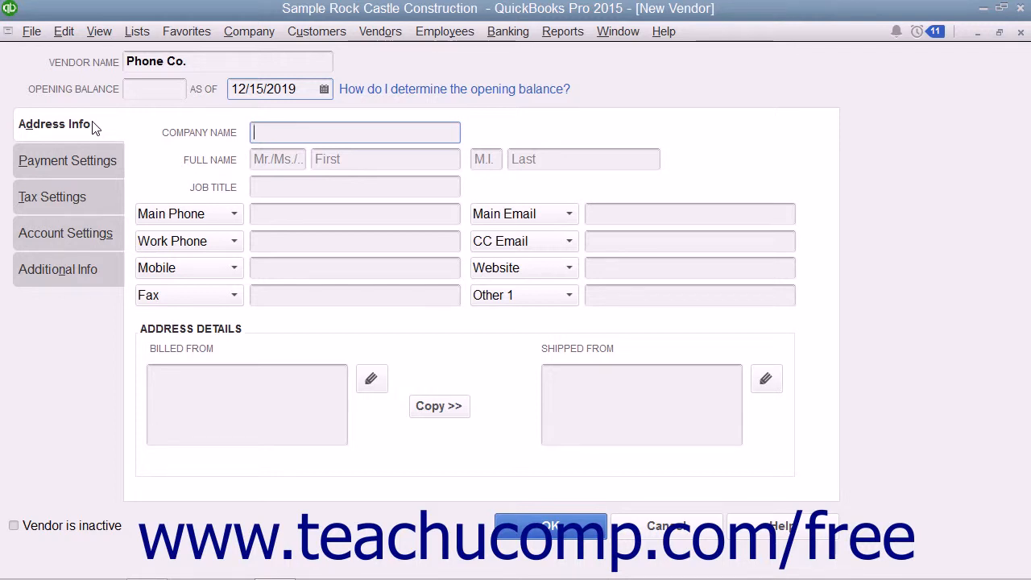
key(Tab)
key(shift+Tab)
text(Phone Co.)
key(Tab)
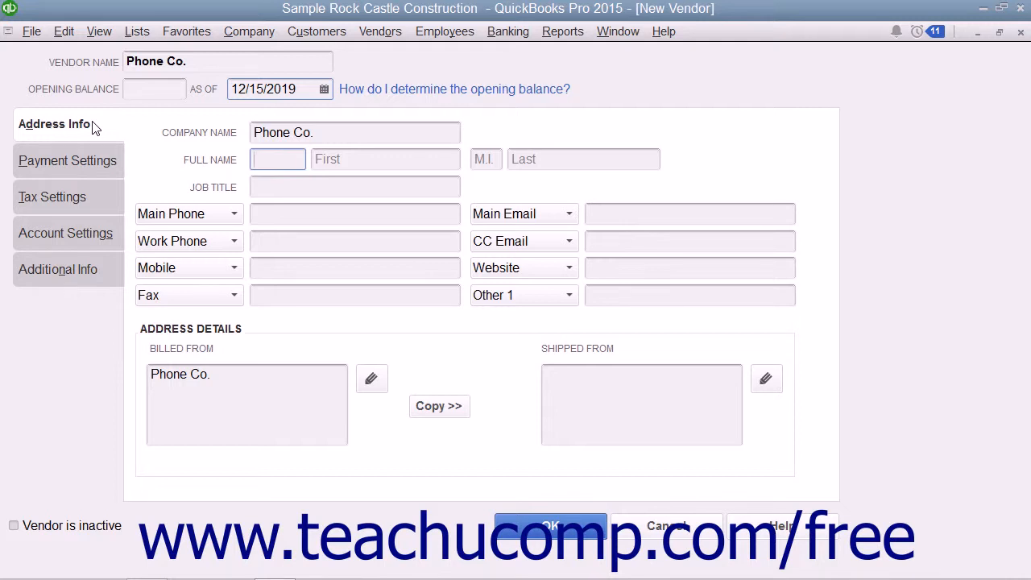
key(Tab)
key(Tab)
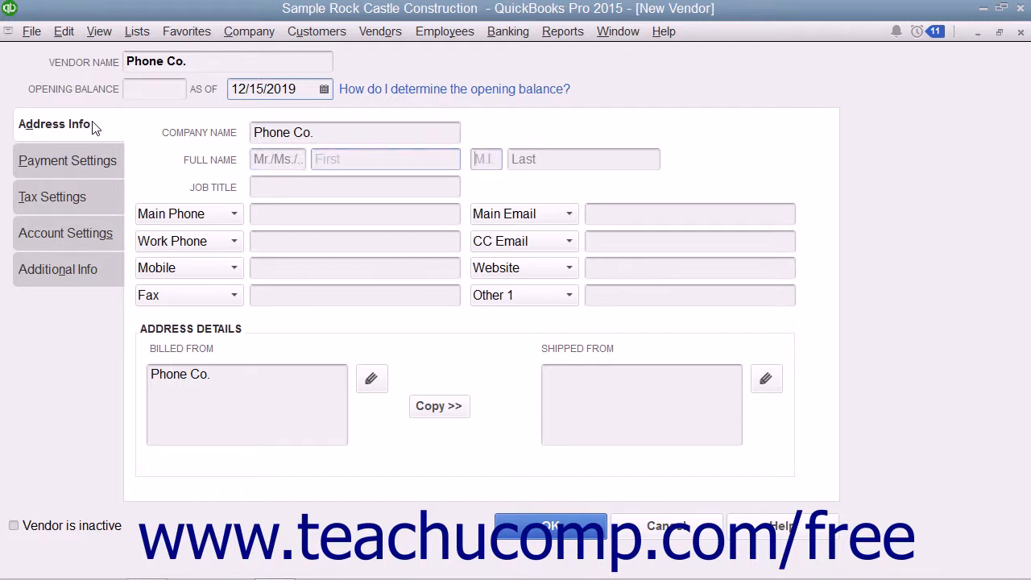
key(Tab)
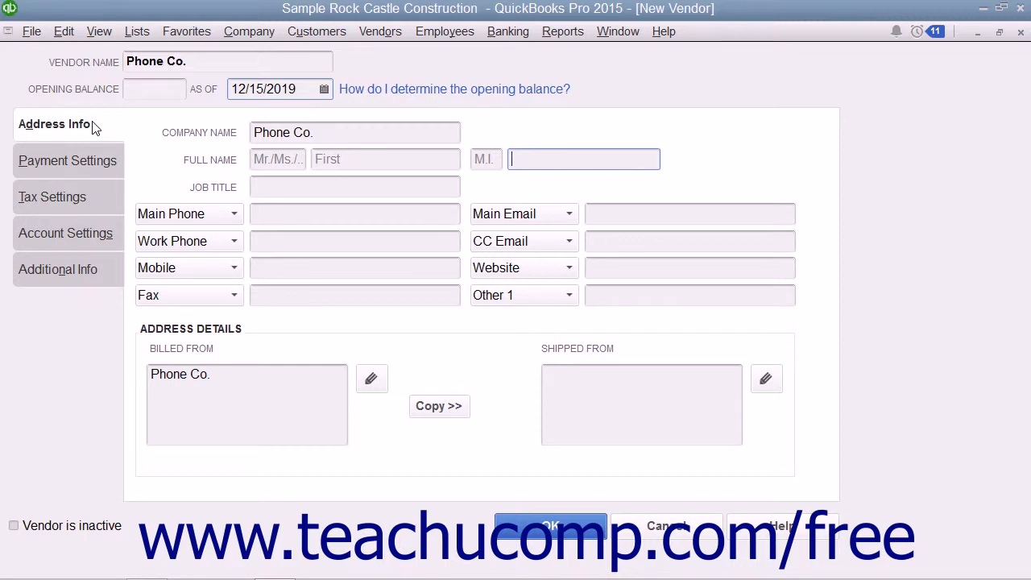
key(Tab)
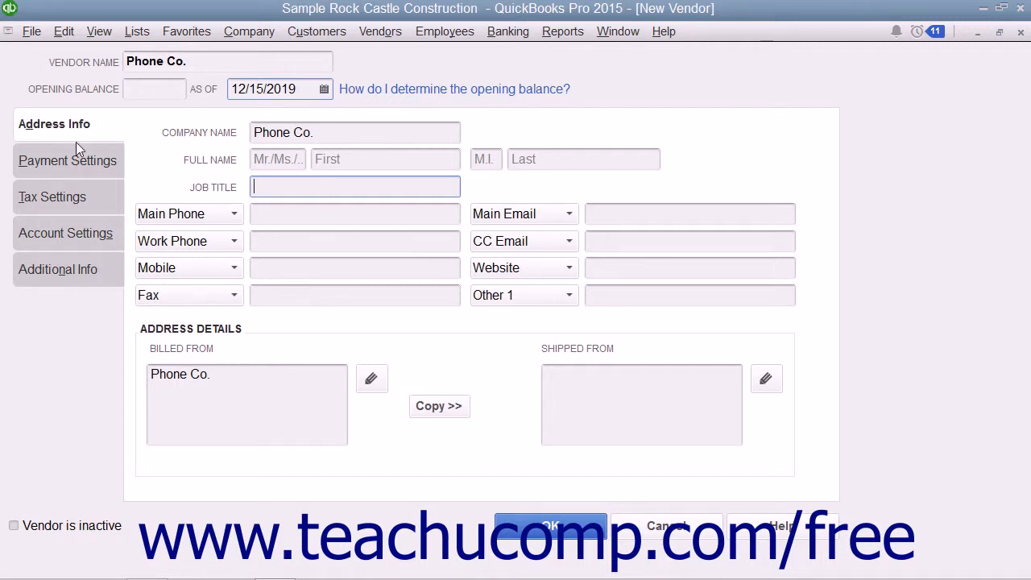
Examine the alternative contact labels available for the Main Phone field, keeping its current label
click(234, 214)
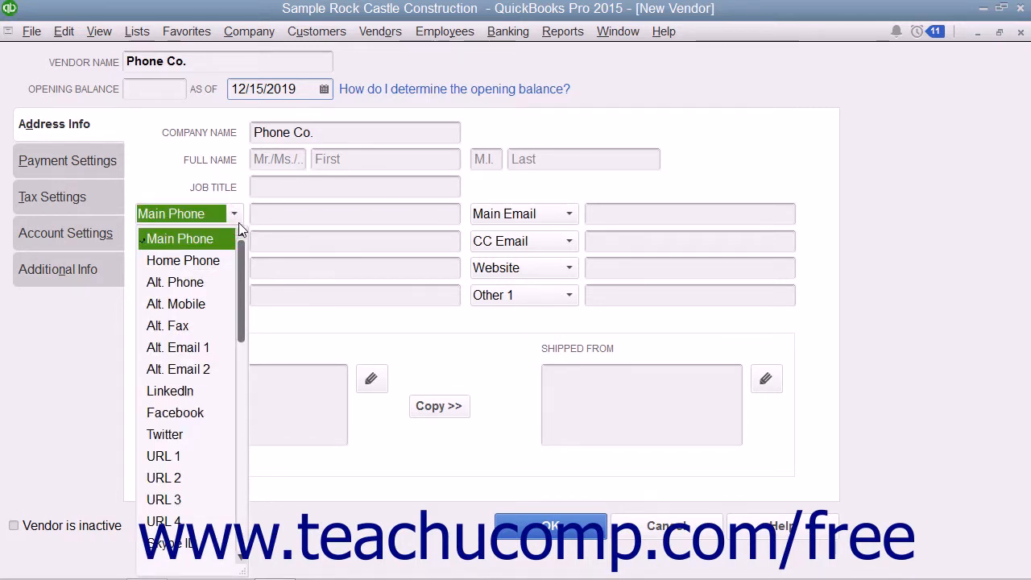
click(271, 218)
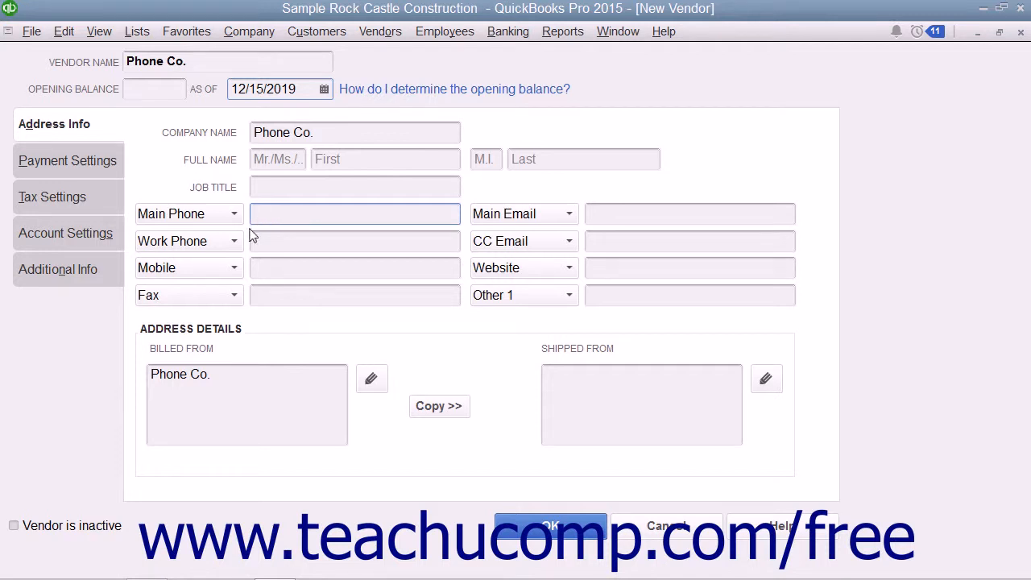
click(233, 215)
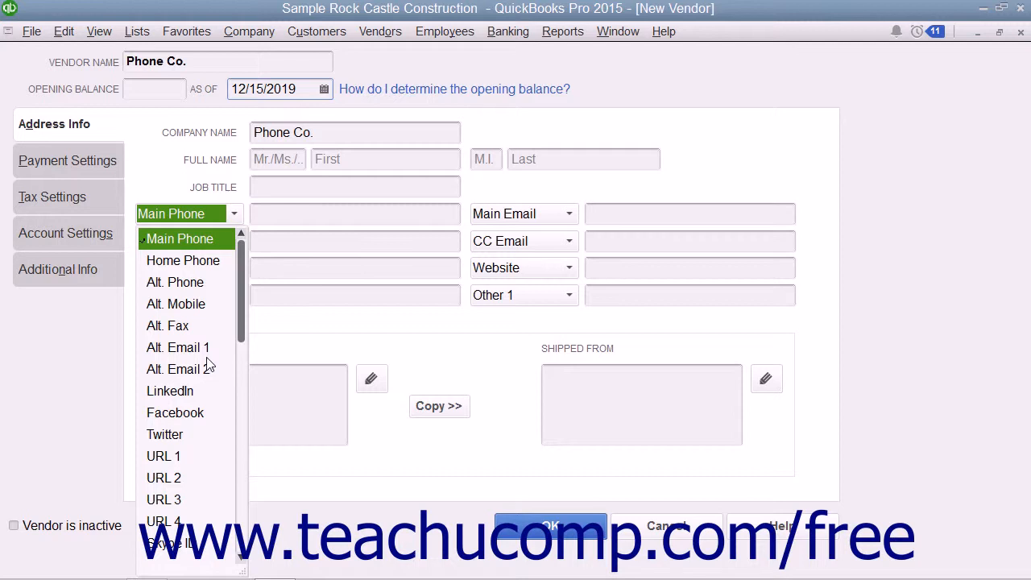
scroll(207, 364, down, 1)
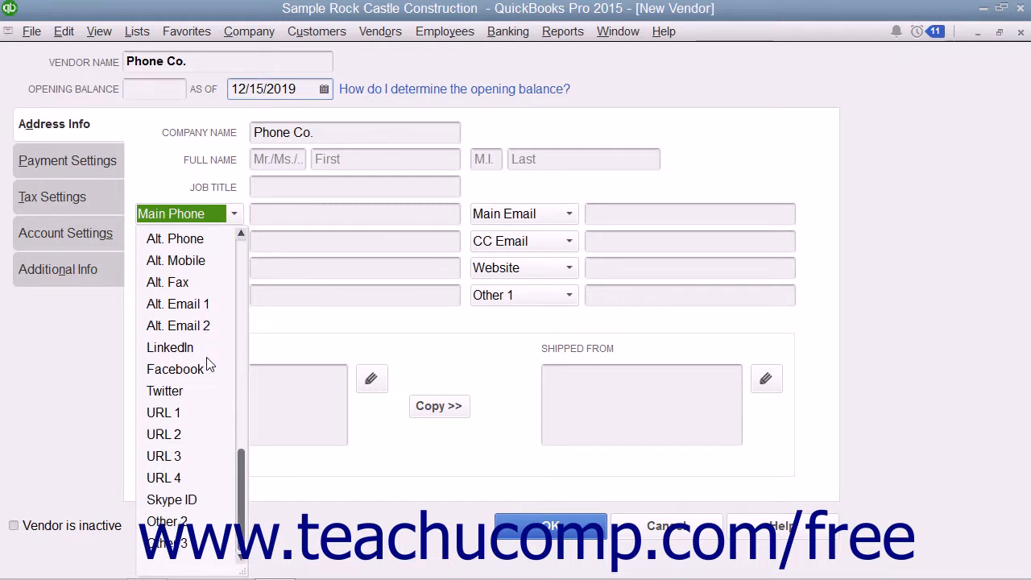
click(271, 211)
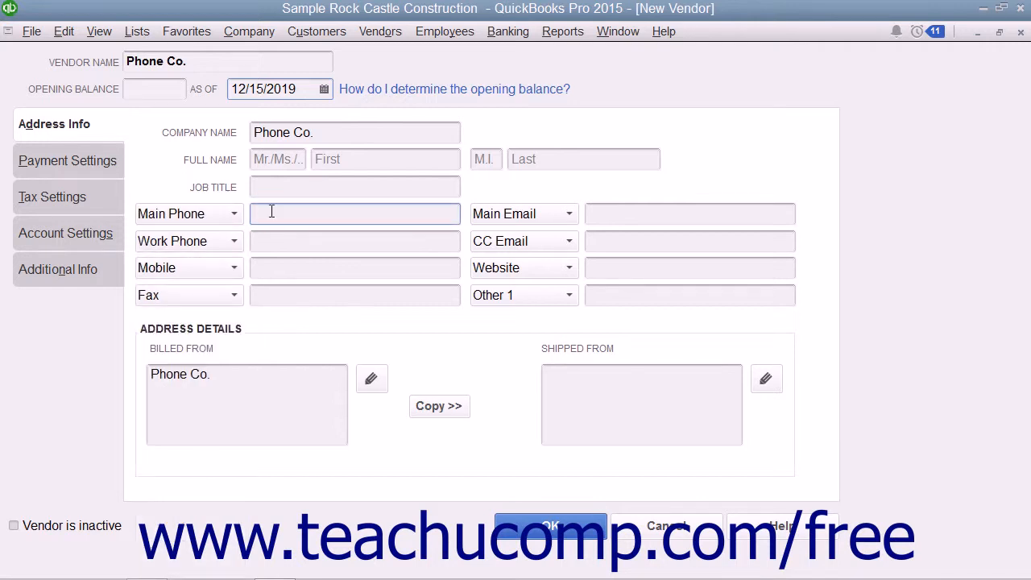
Edit the Billed From address, entering Phone Co. and the vendor's street address as its address lines
click(261, 347)
click(231, 380)
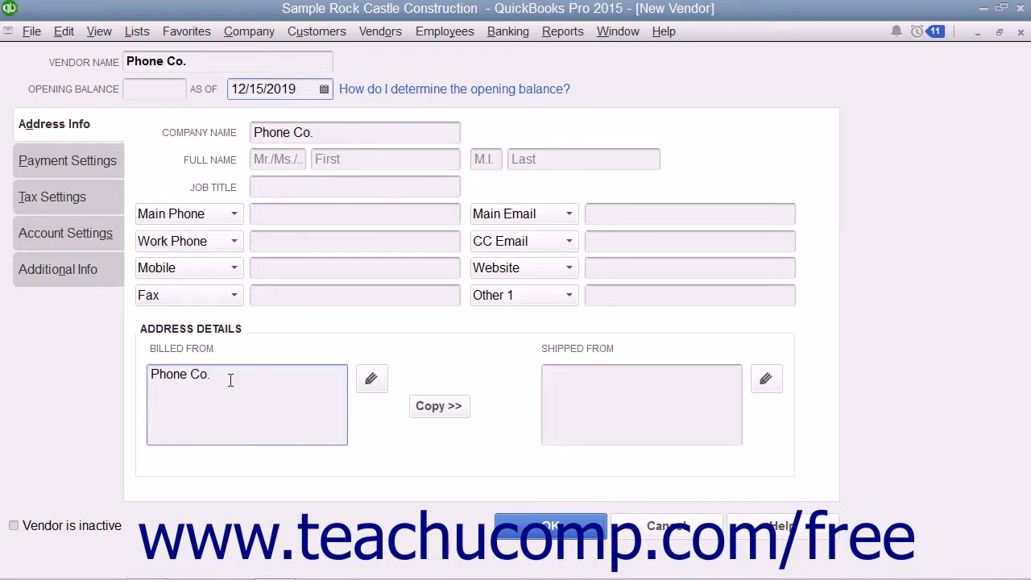
click(372, 379)
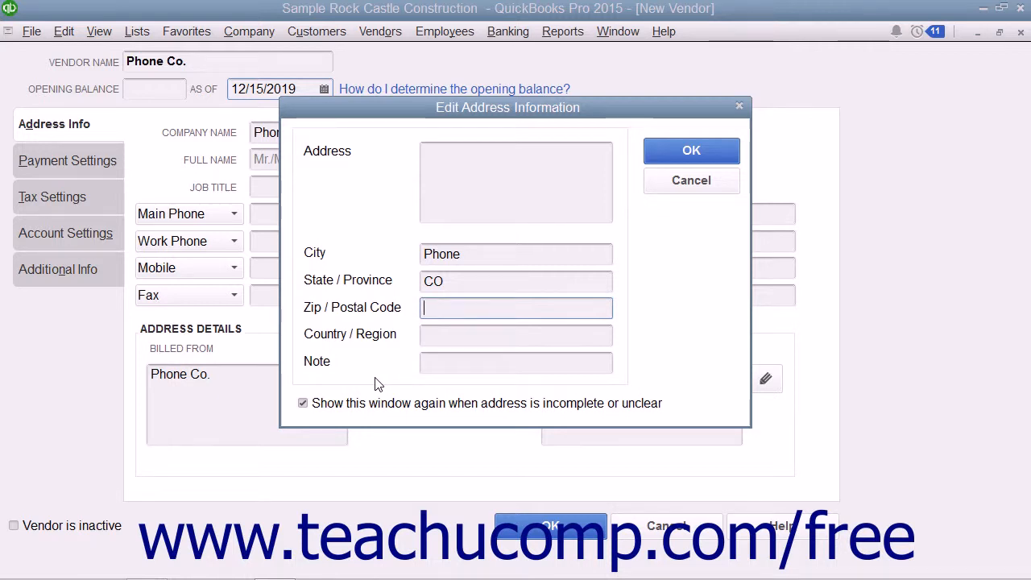
click(462, 155)
text(Phone Co.)
key(Return)
text(250 Main St.)
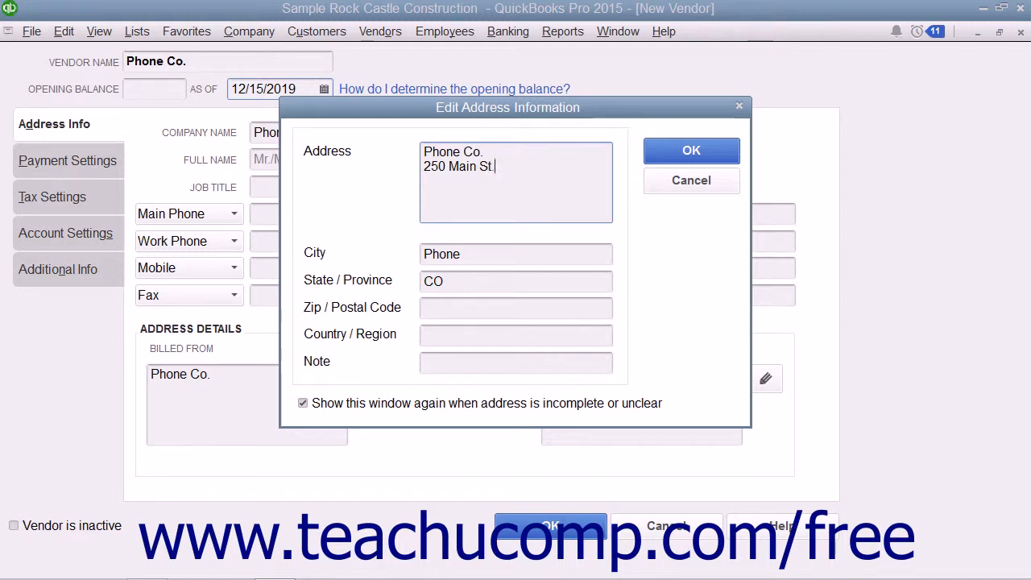
Fill in the city, state and postal code of the Billed From address and save it
key(Tab)
text(Any)
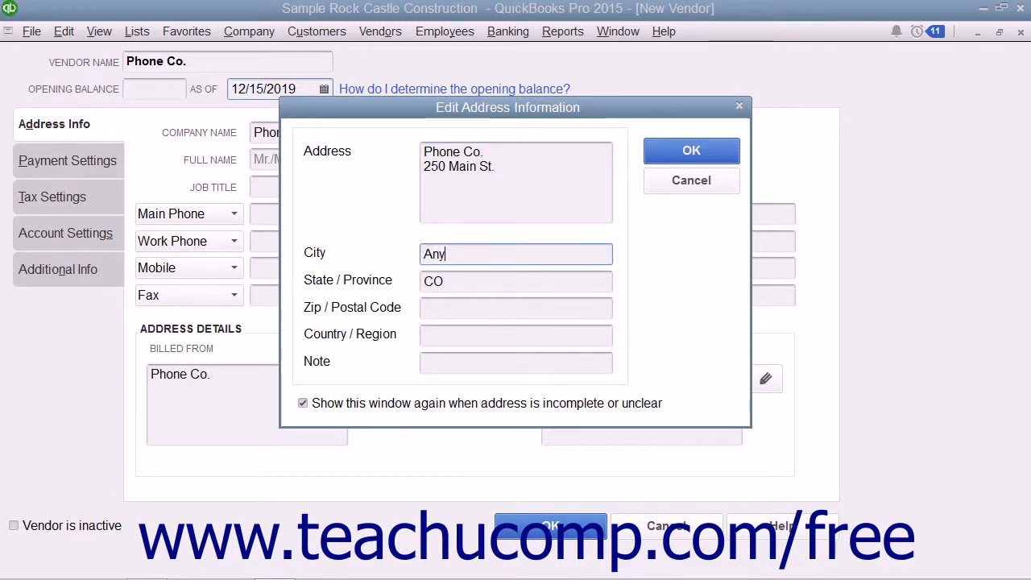
text(town)
key(Tab)
text(MI)
key(Tab)
text(48820)
key(Tab)
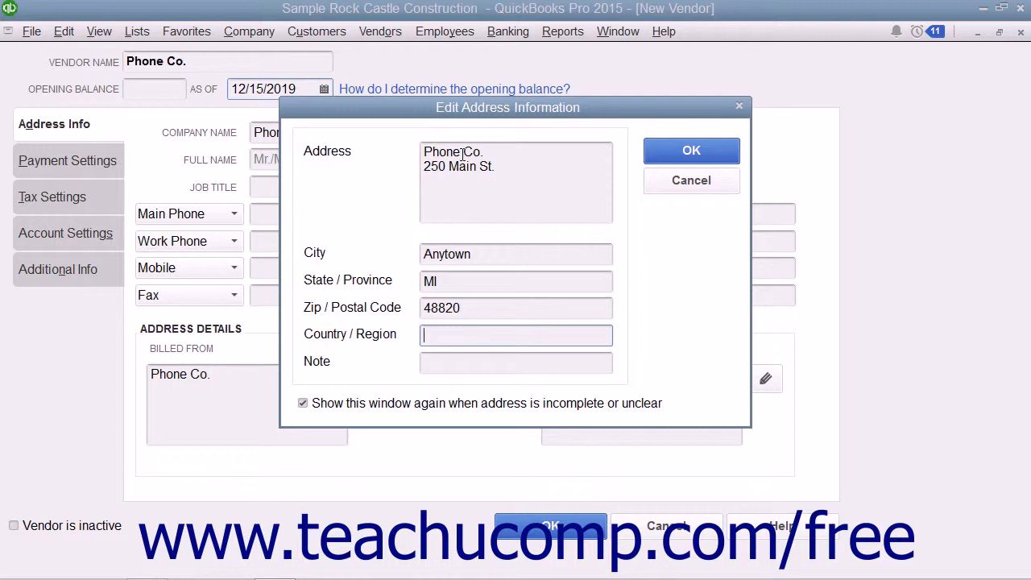
click(702, 146)
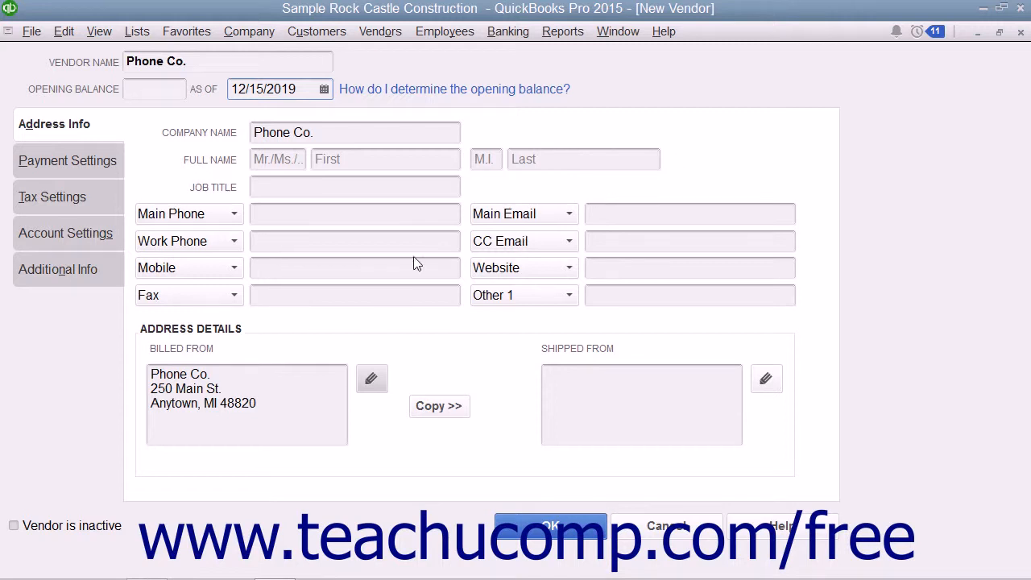
Copy the Billed From address to the Shipped From address, accepting Shipping Address as its name
click(253, 414)
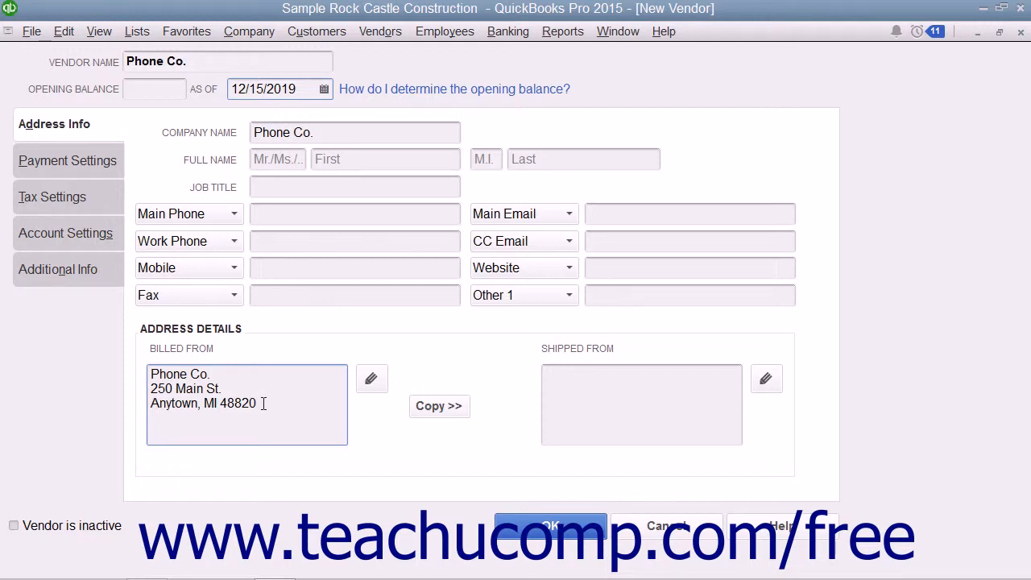
click(435, 407)
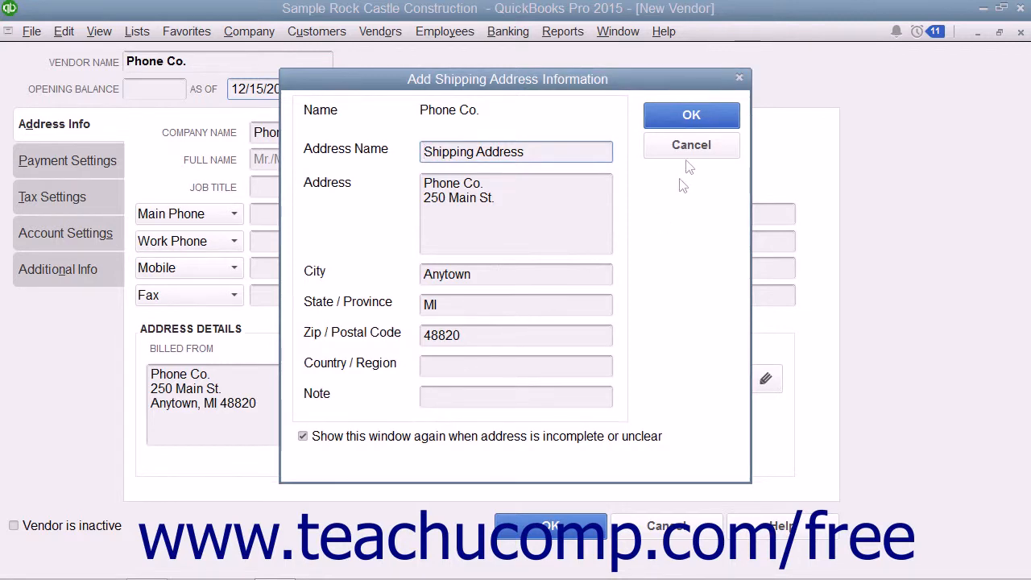
click(694, 115)
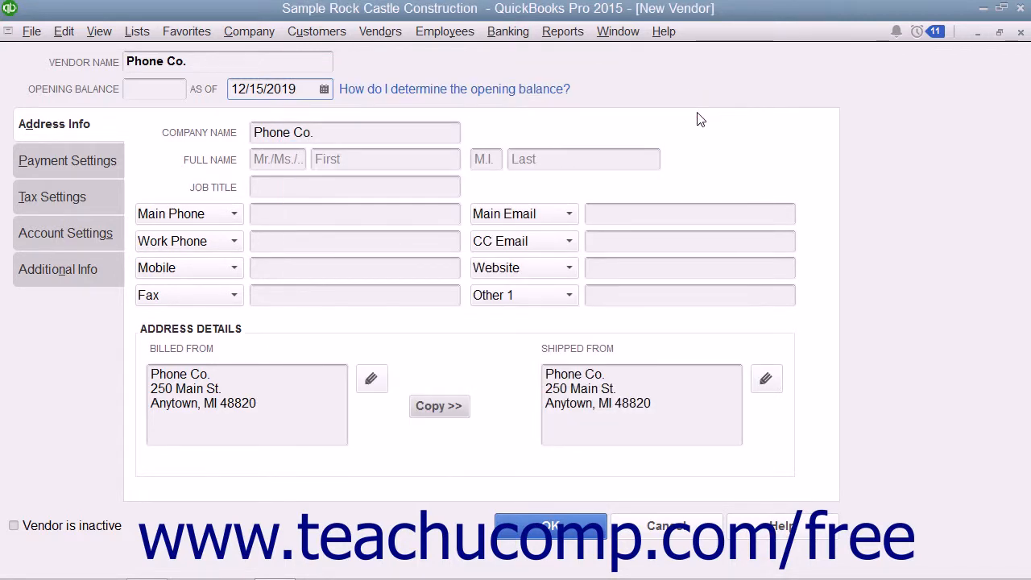
click(673, 407)
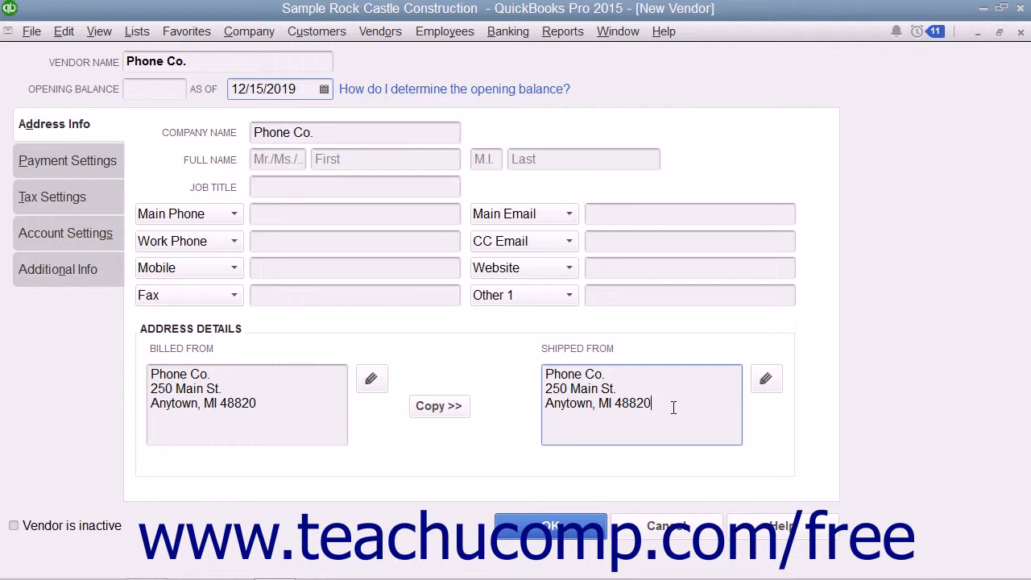
In the payment settings, enter the vendor's account number and set the payment terms to Net 30
click(91, 155)
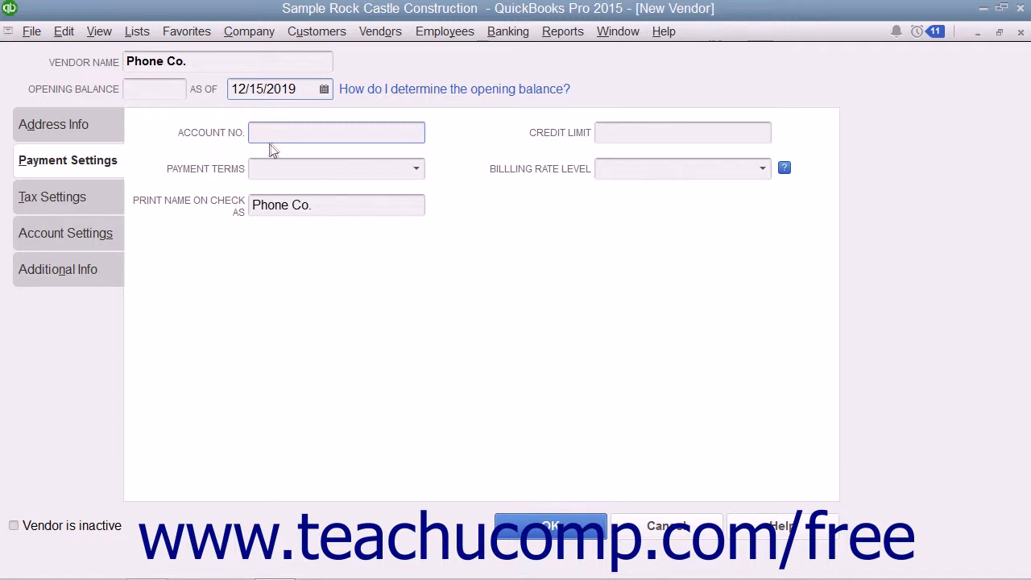
text(100000)
click(417, 170)
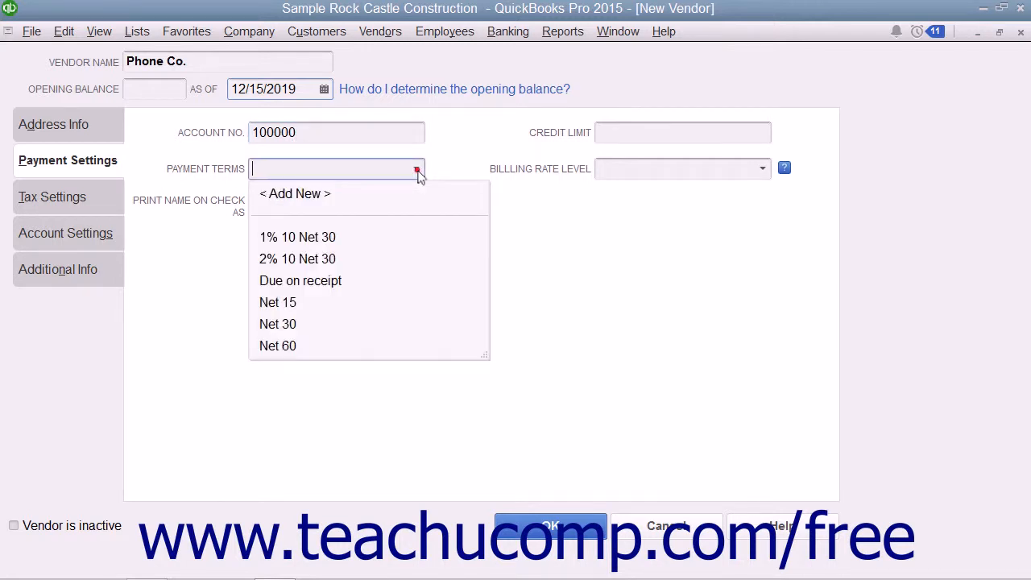
click(319, 325)
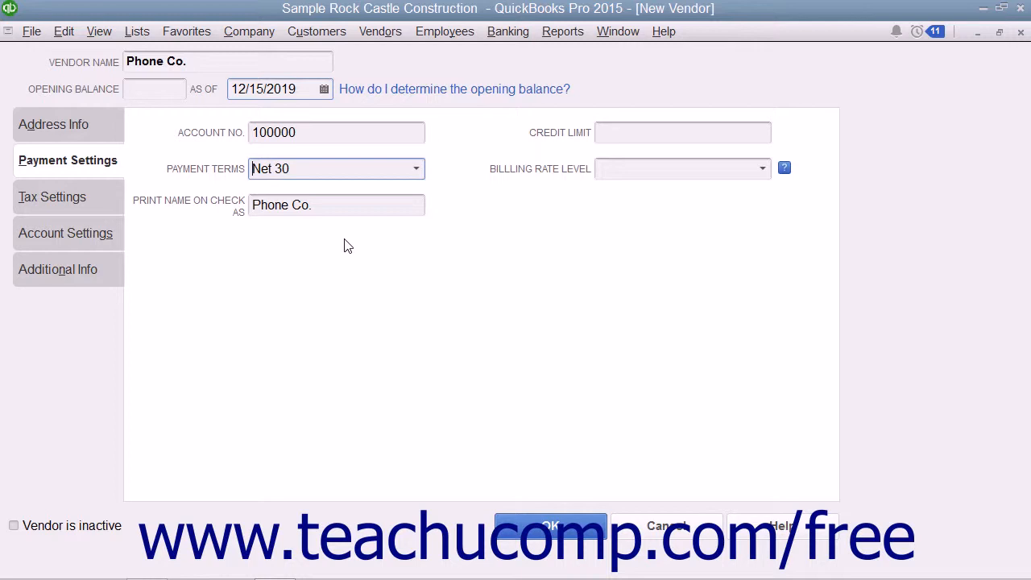
click(357, 205)
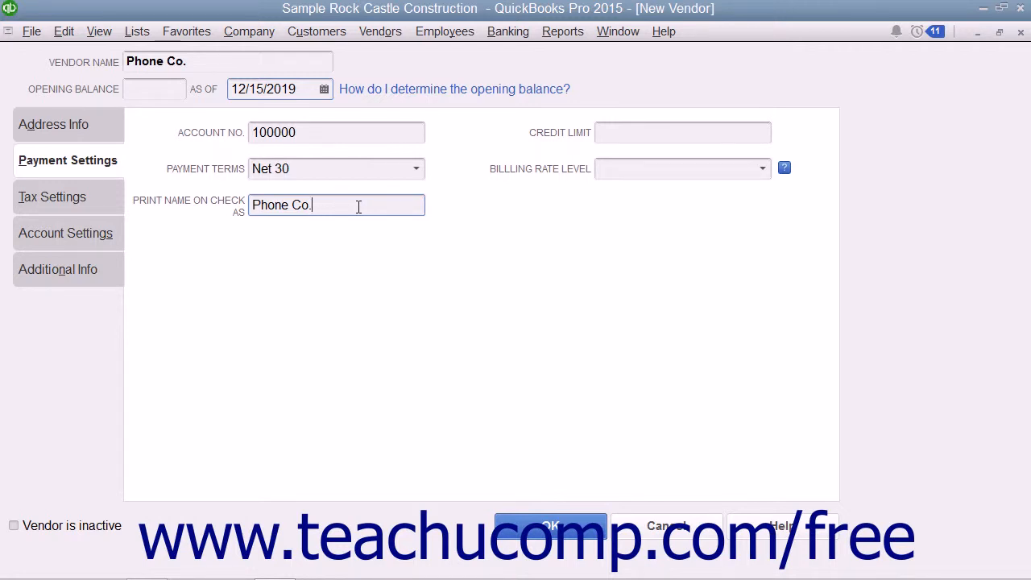
Review the vendor's tax settings, including the Vendor Tax ID field and 1099 eligibility option
click(66, 198)
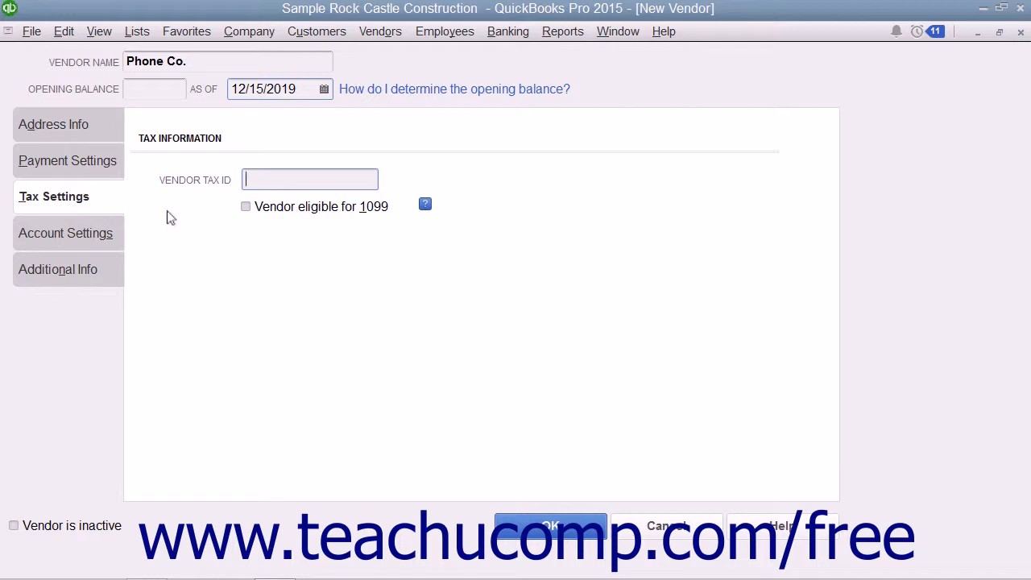
click(257, 177)
In the account settings, choose 65120 · Telephone under Utilities as the first expense account to prefill on the vendor's bills
click(60, 236)
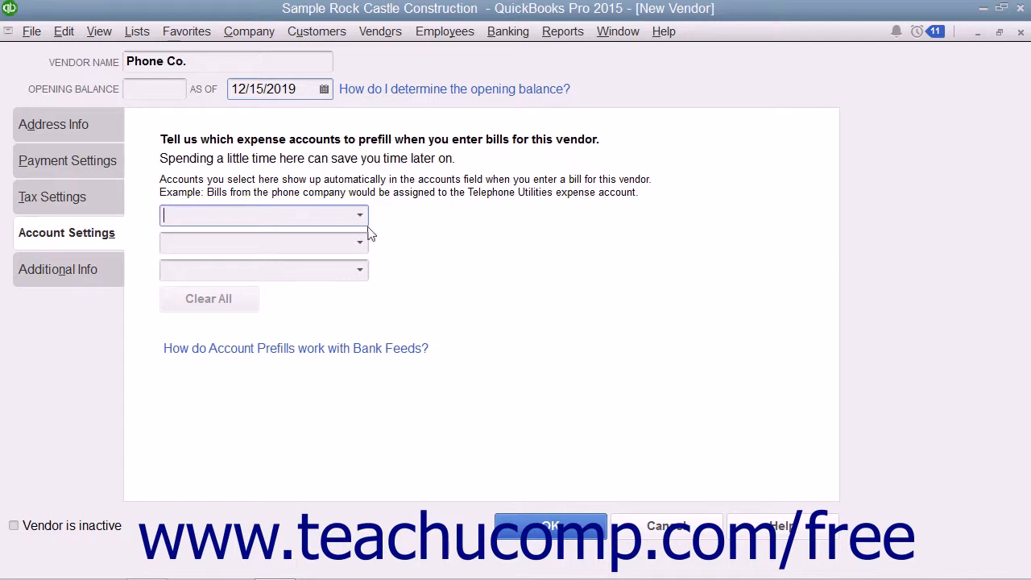
click(359, 216)
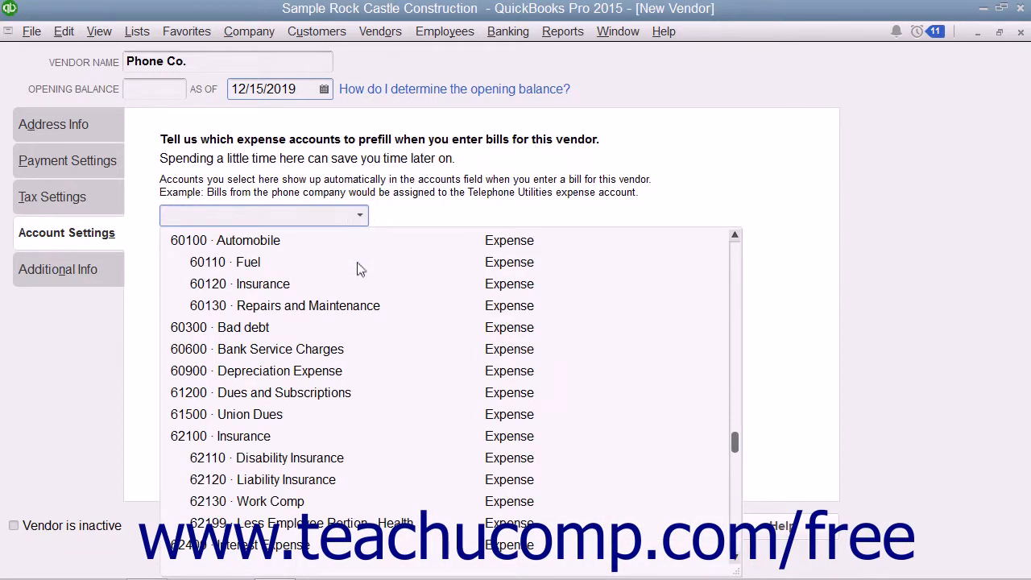
scroll(357, 265, down, 2)
scroll(360, 269, down, 3)
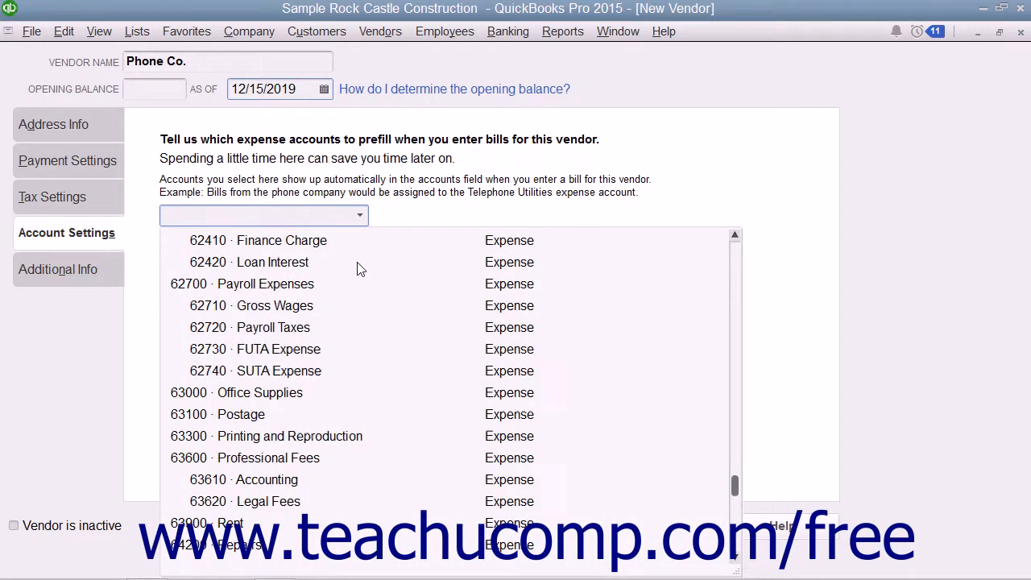
scroll(360, 269, down, 2)
scroll(360, 269, down, 2)
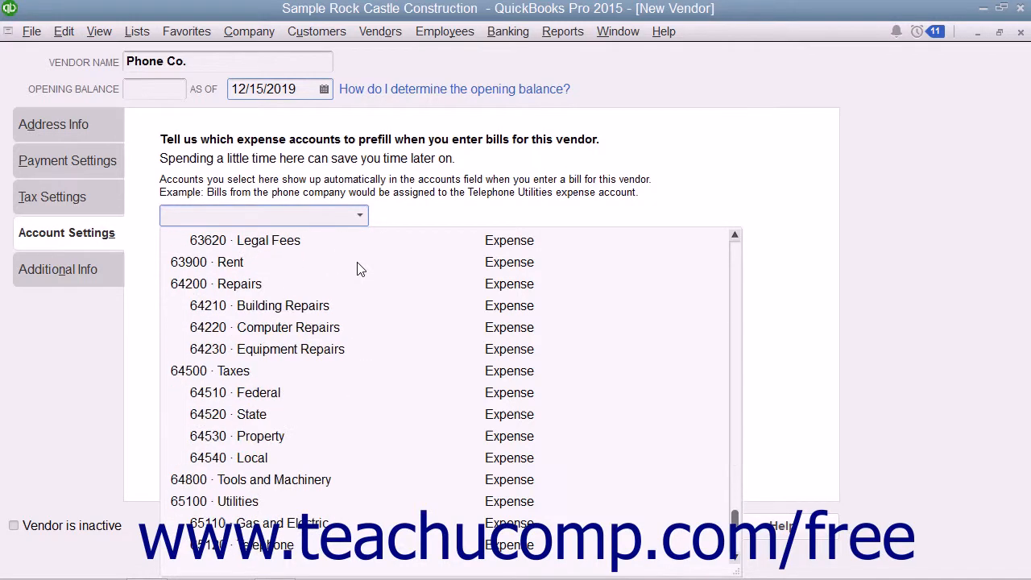
scroll(360, 269, down, 2)
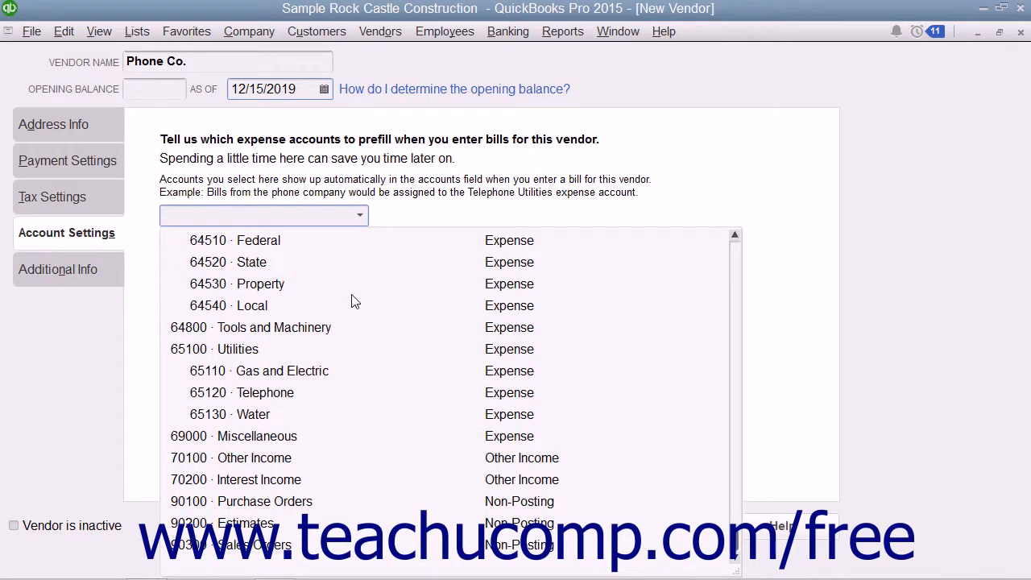
click(290, 398)
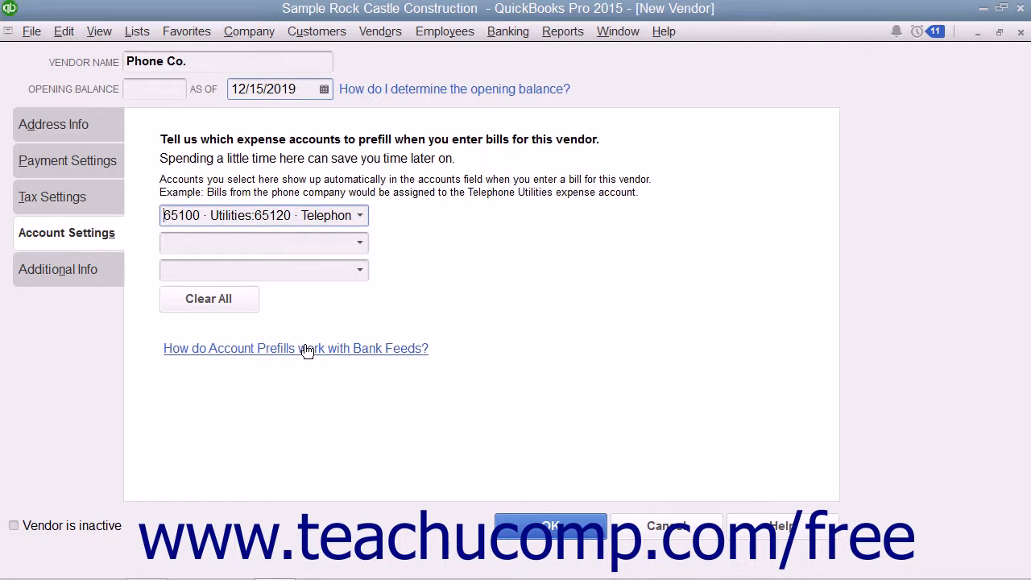
In the additional info, set the vendor type to Utility, leave the Discount Available custom field blank, and save the new vendor
click(92, 276)
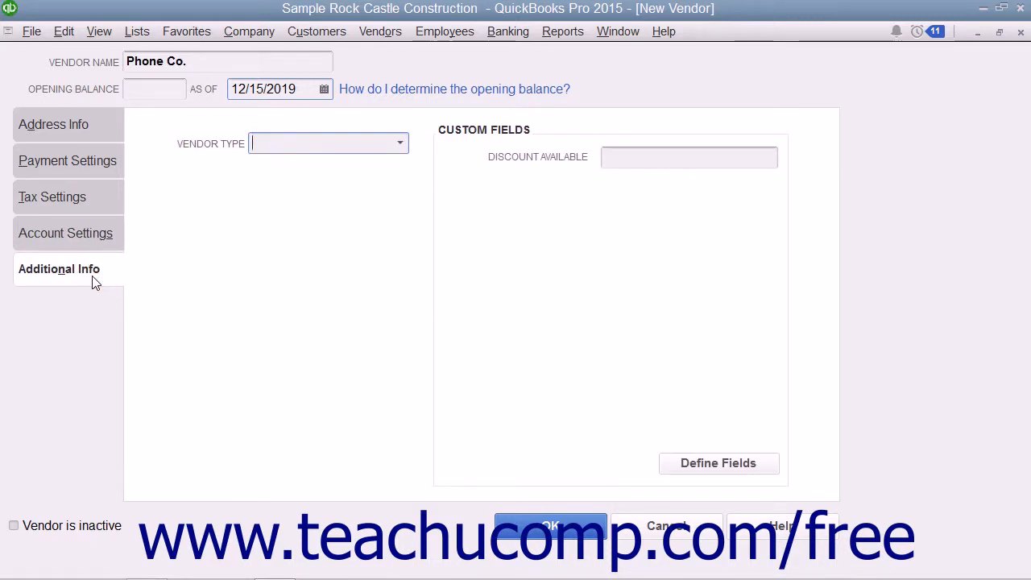
click(401, 143)
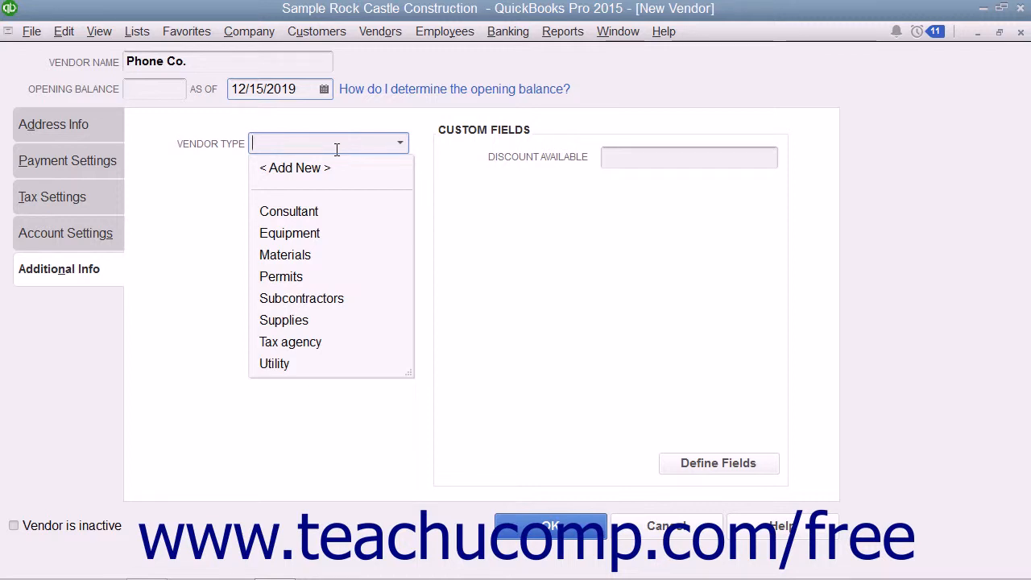
click(286, 367)
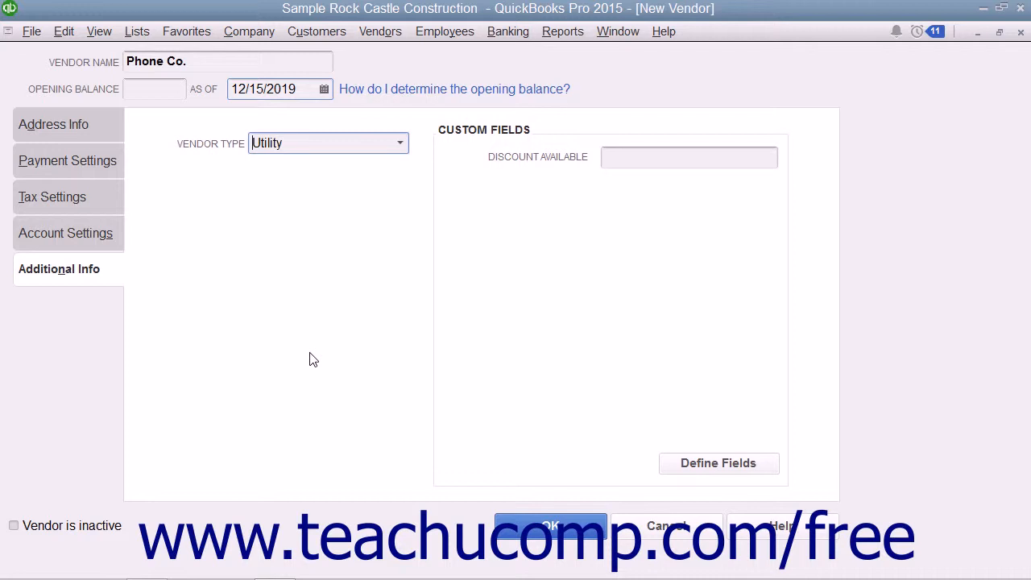
click(626, 155)
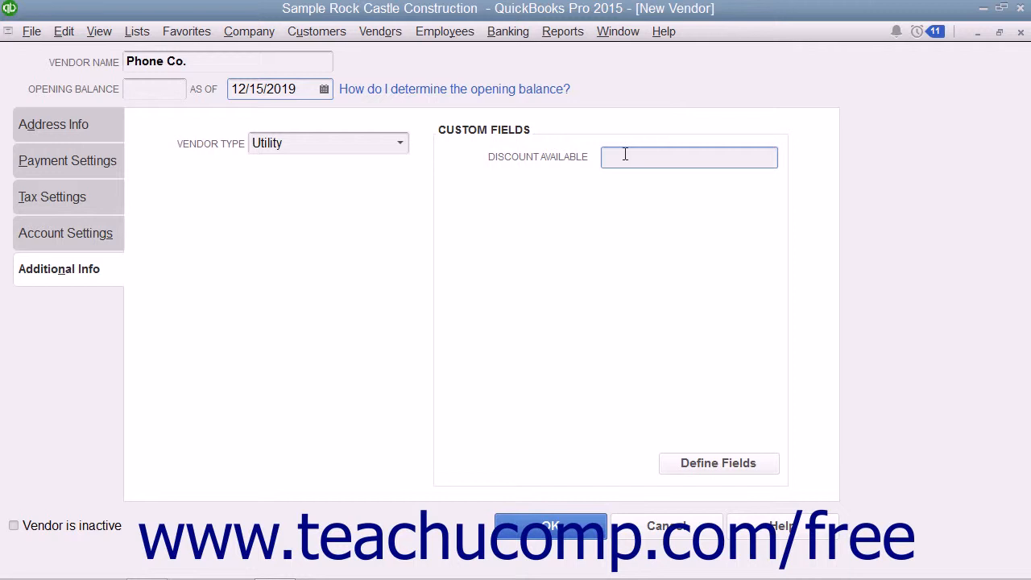
click(569, 538)
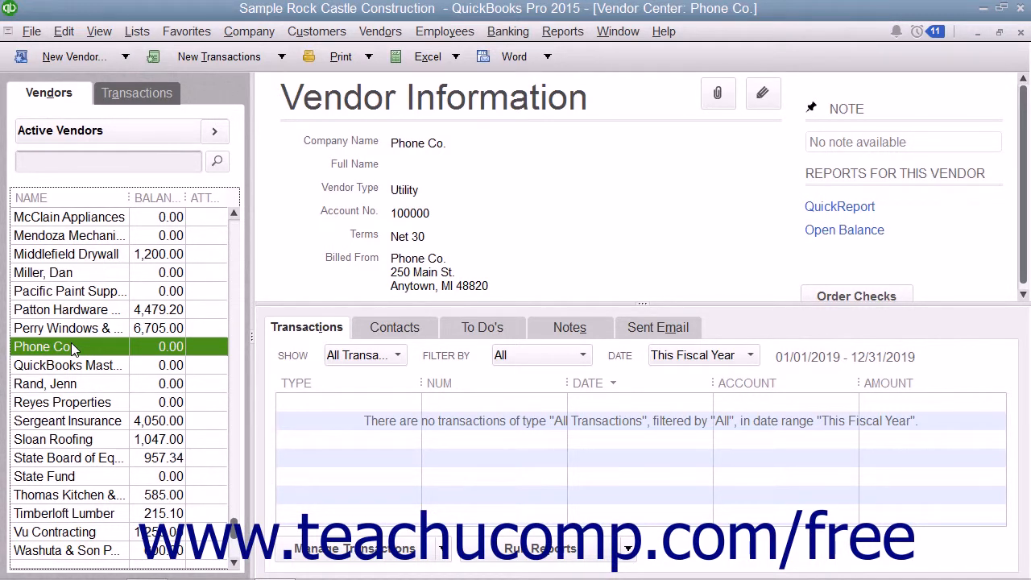
Open the Phone Co. vendor record for editing, review its address information, and close it with OK
click(768, 104)
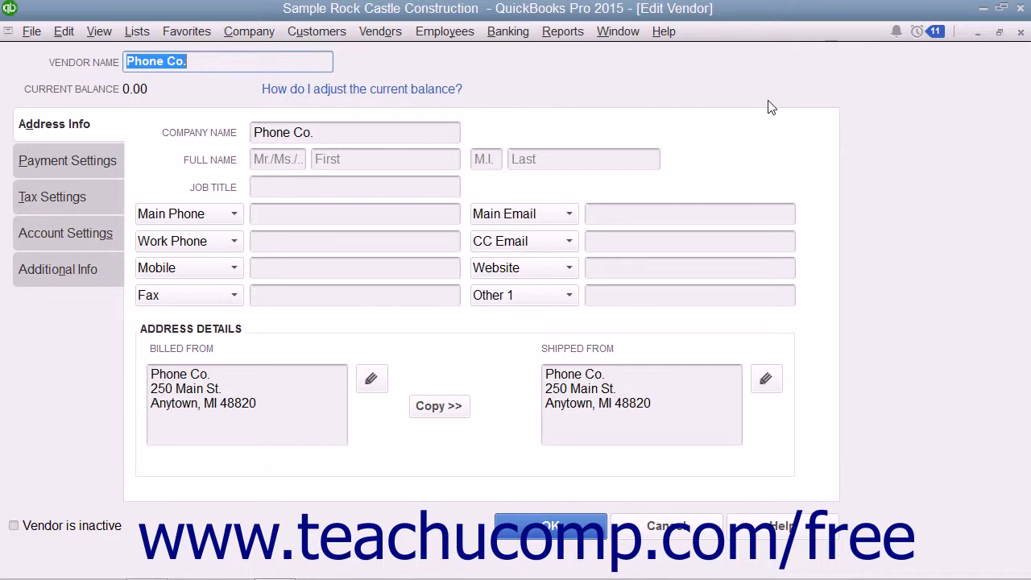
click(590, 529)
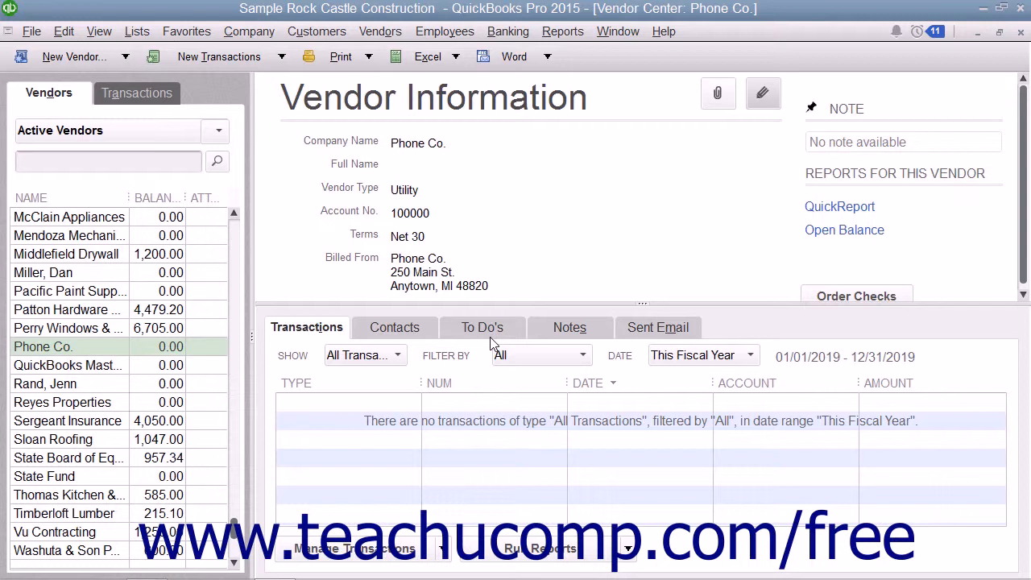
Delete the Phone Co. vendor from the Active Vendors list and confirm the deletion
click(102, 352)
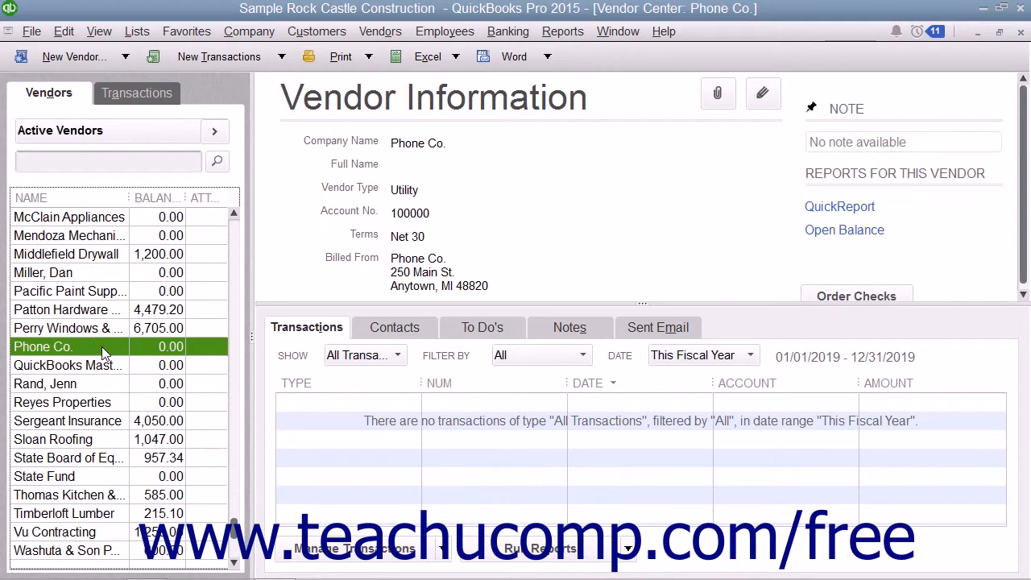
click(65, 33)
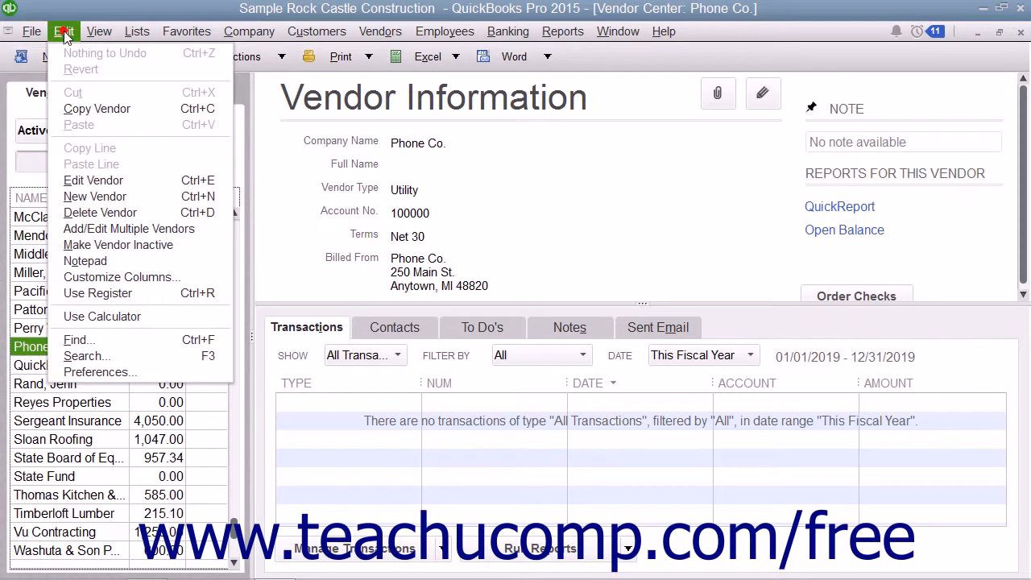
click(115, 214)
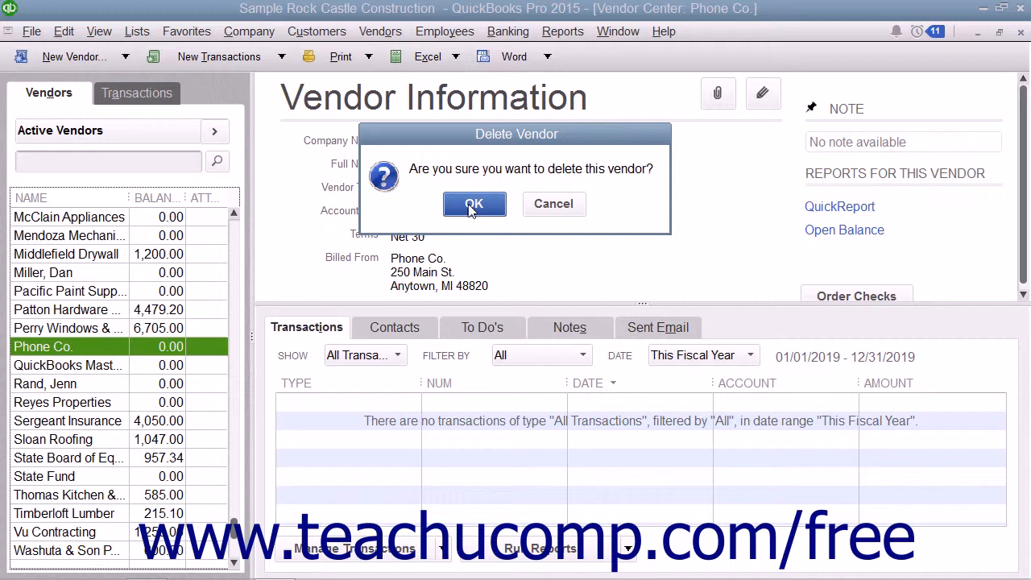
click(472, 206)
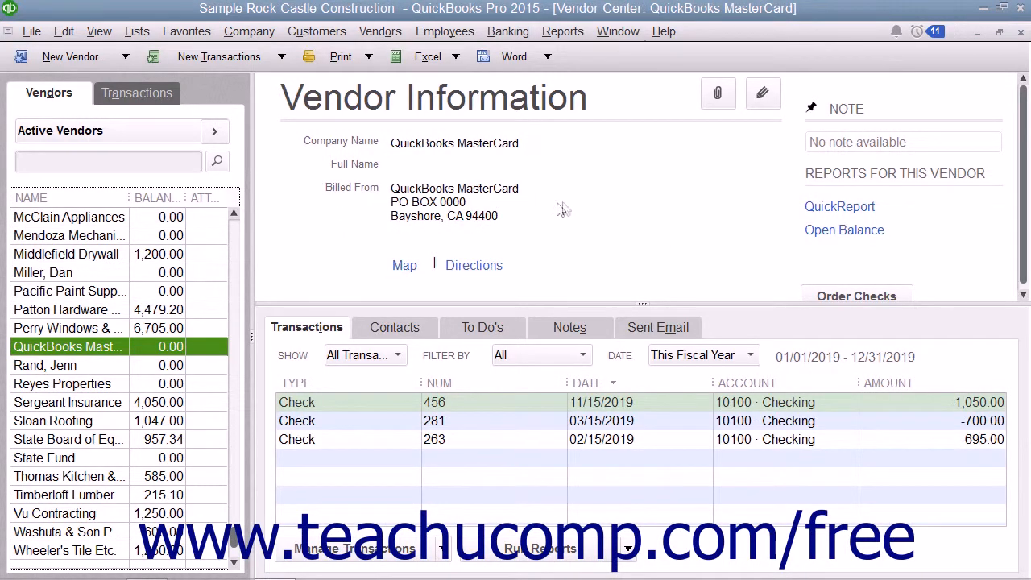